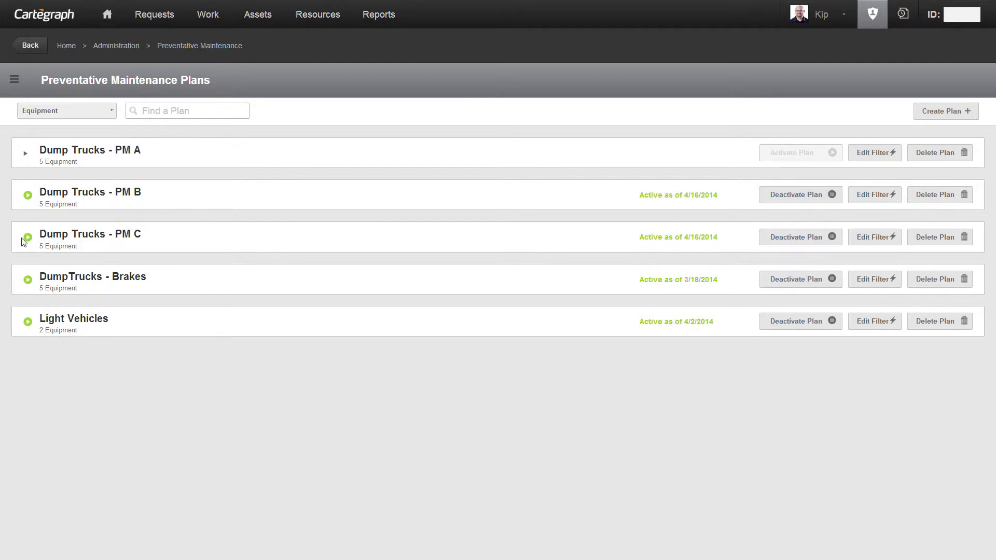
left_click(28, 196)
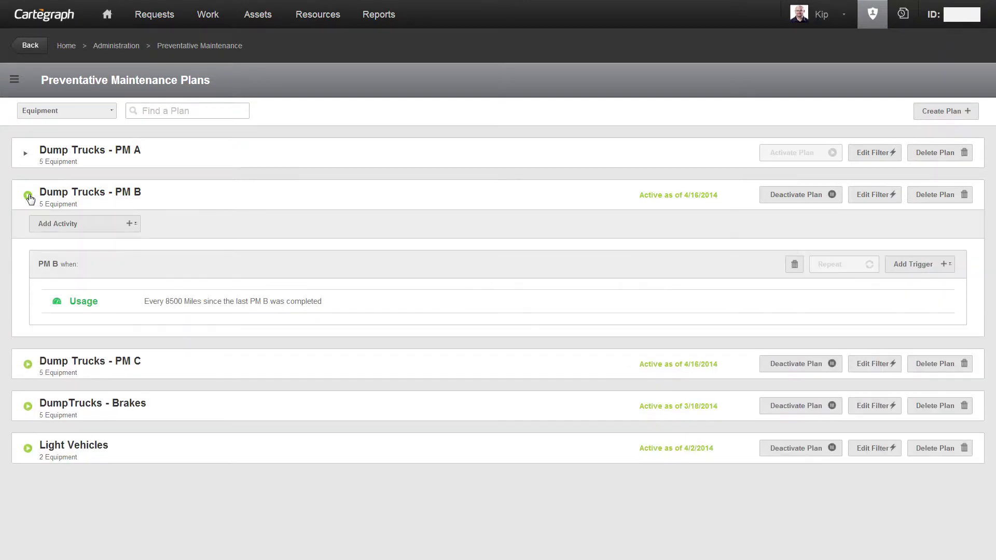
left_click(28, 367)
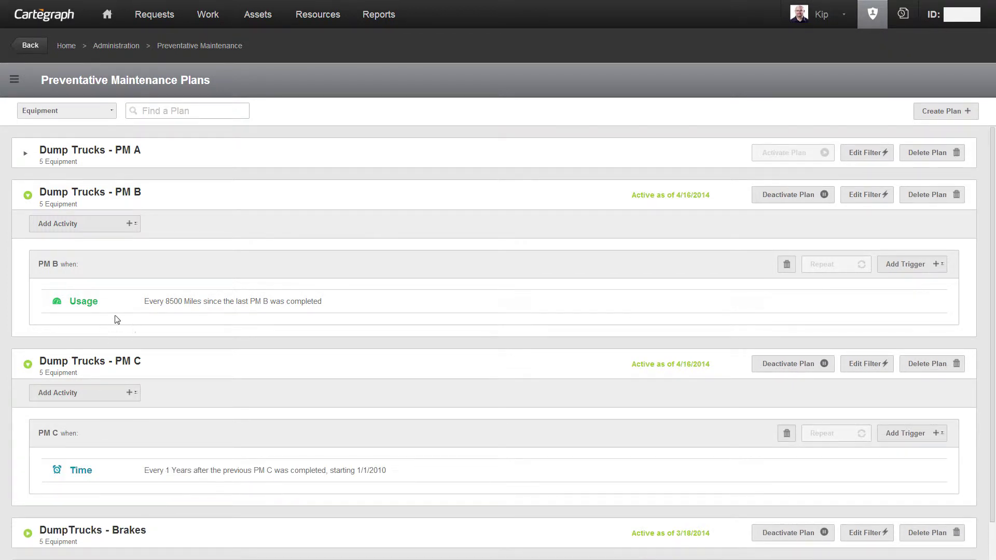
mouse_move(106, 313)
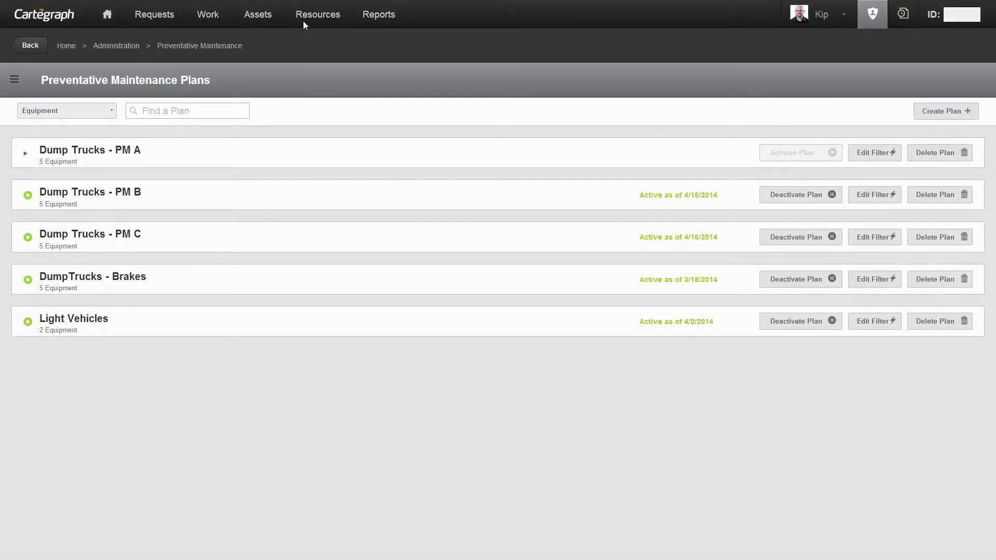
Show completed tasks on D1056's record, inspect completed PM C task 50, then hide them again.
left_click(303, 20)
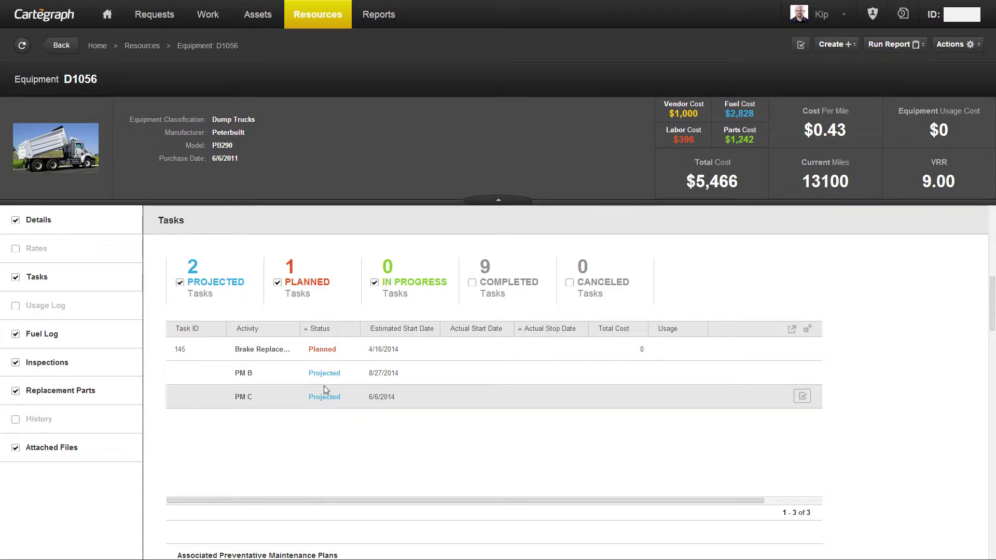
left_click(472, 283)
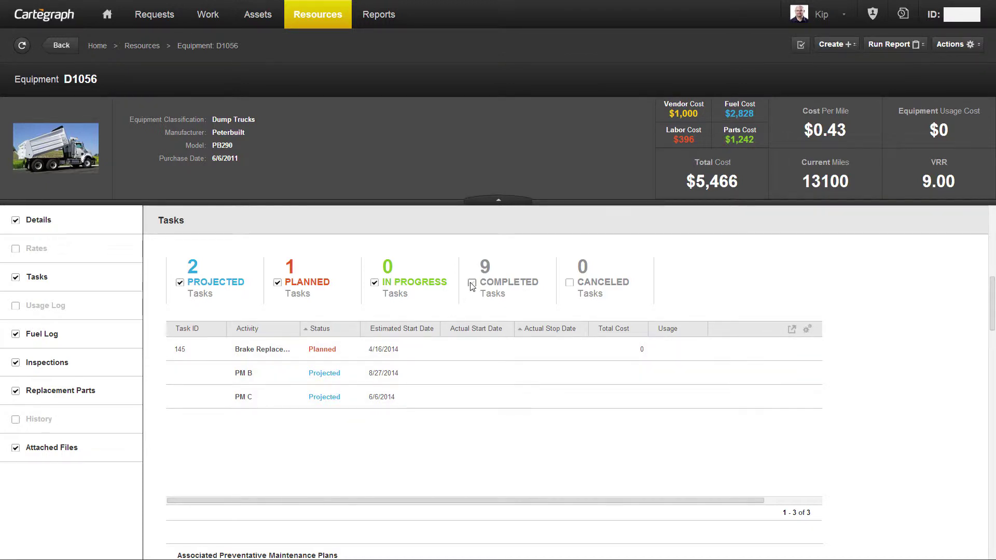
scroll(835, 385, "up", 2)
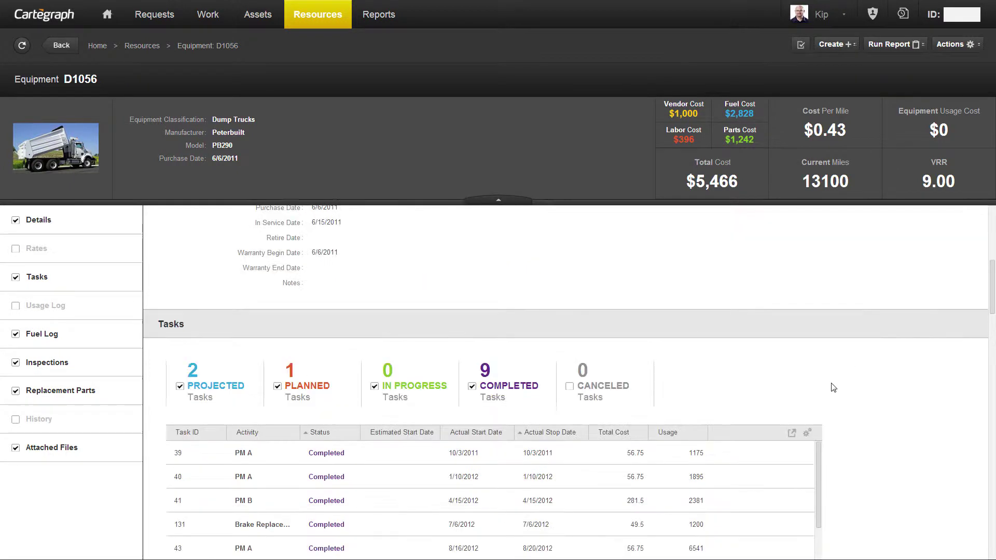
scroll(877, 437, "down", 5)
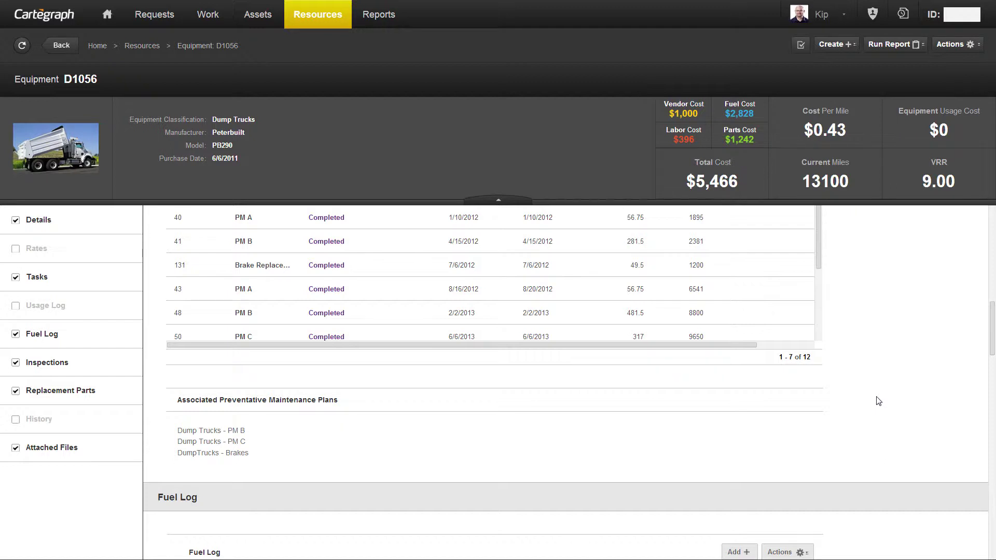
left_click_drag(993, 333, 992, 310)
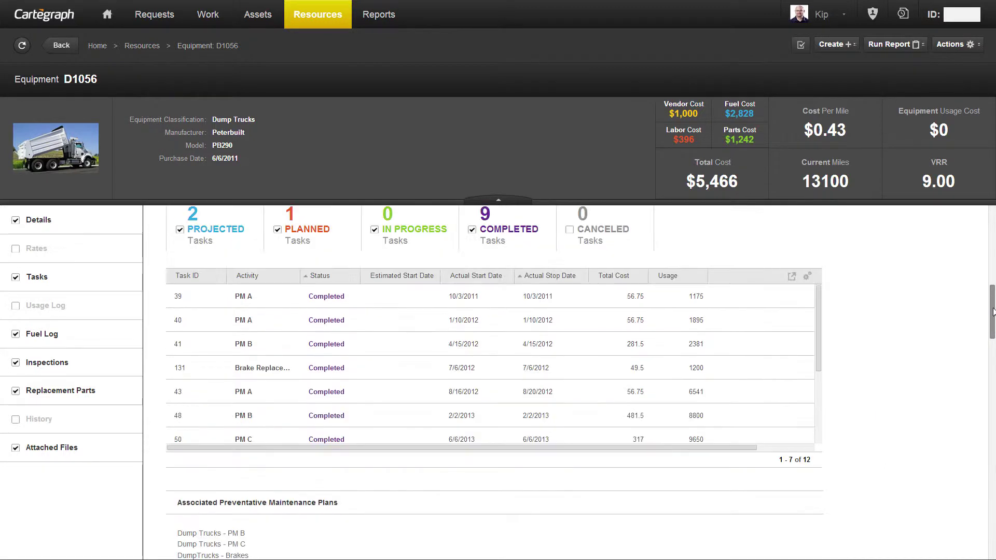
left_click_drag(818, 334, 810, 436)
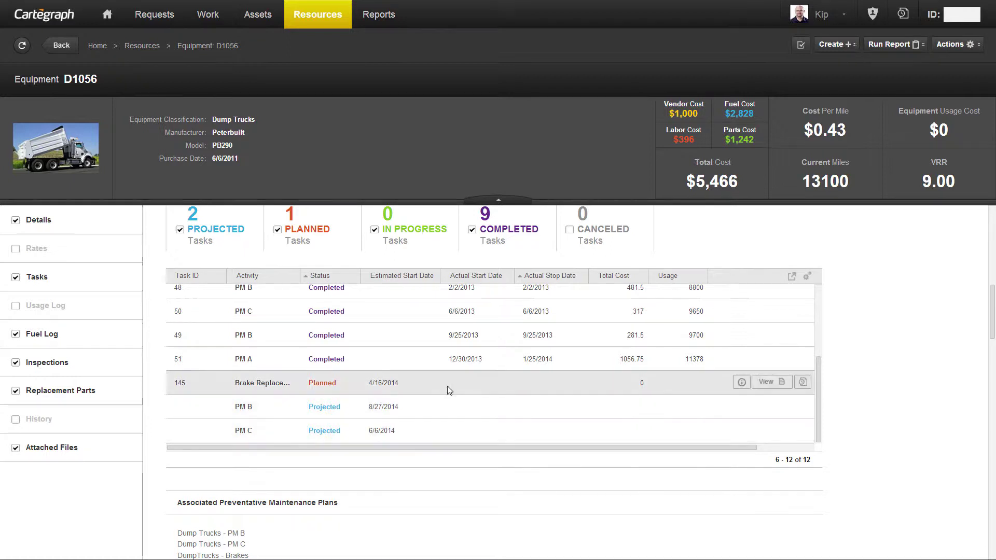
left_click(385, 318)
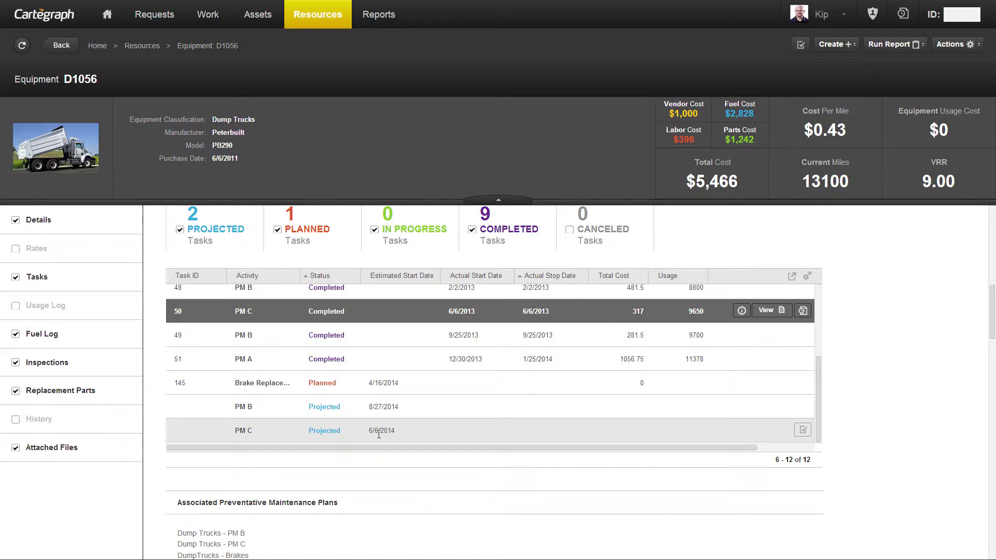
left_click(473, 231)
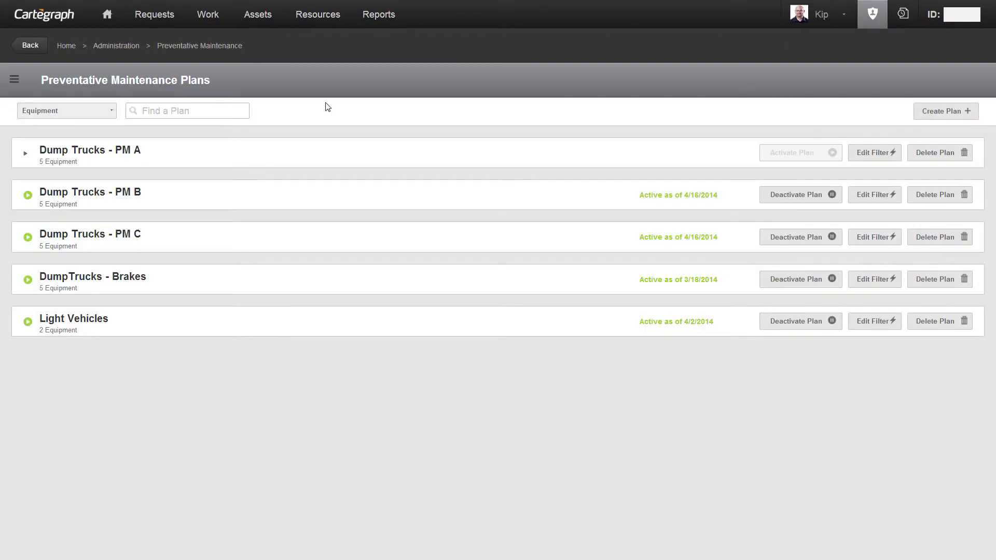
Expand the Dump Trucks - PM A plan and add the PM A activity to it.
left_click(25, 154)
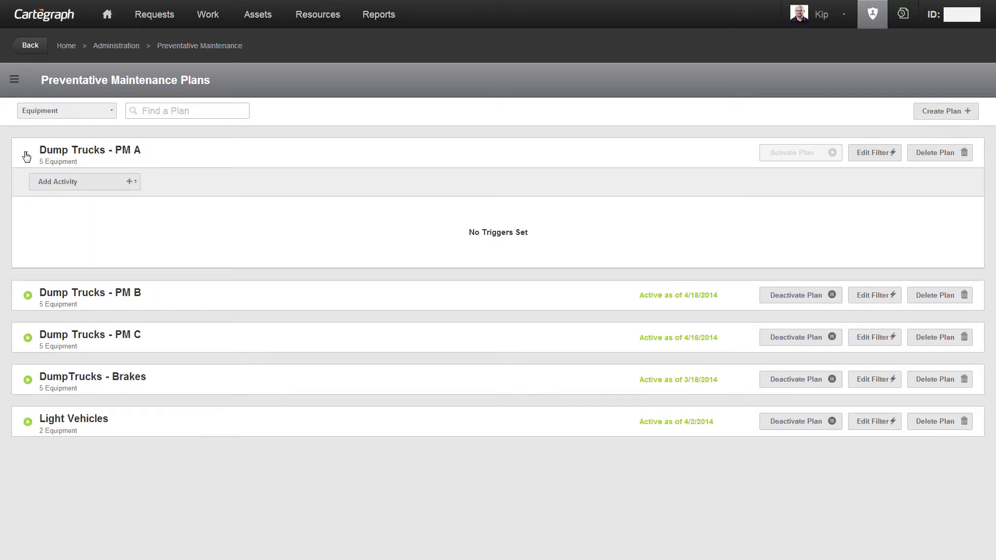
left_click(132, 183)
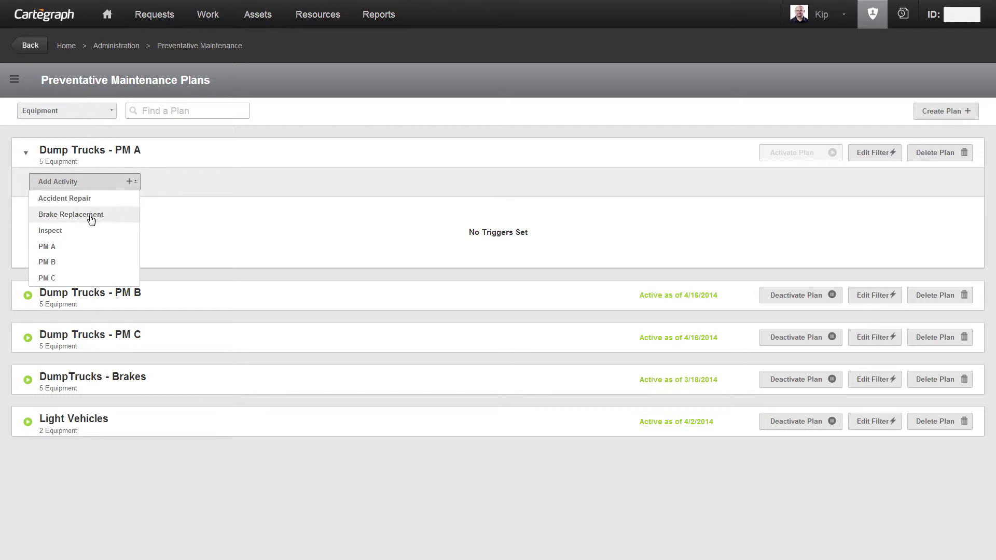
left_click(60, 251)
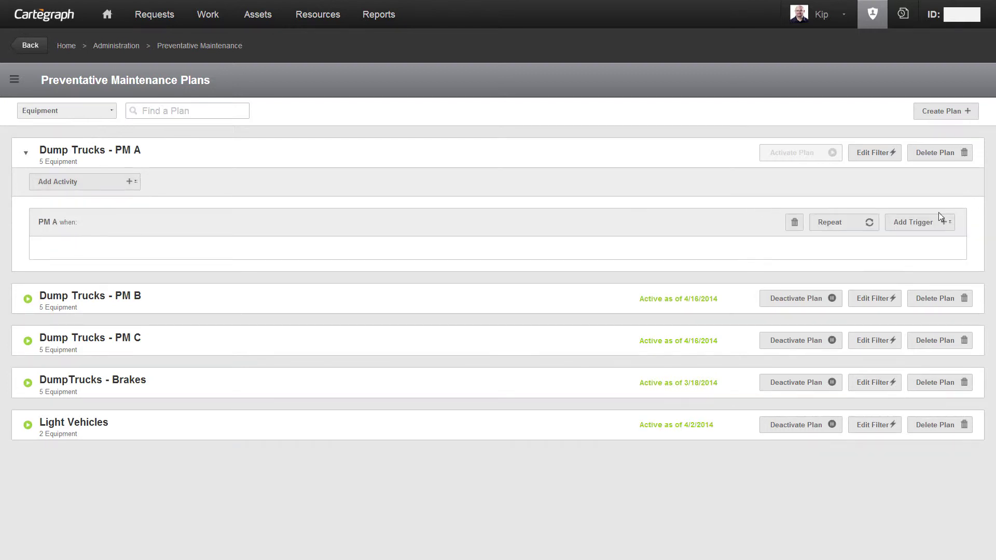
Add a time trigger to PM A repeating every 3 Months, starting 4/16/2014.
left_click(930, 224)
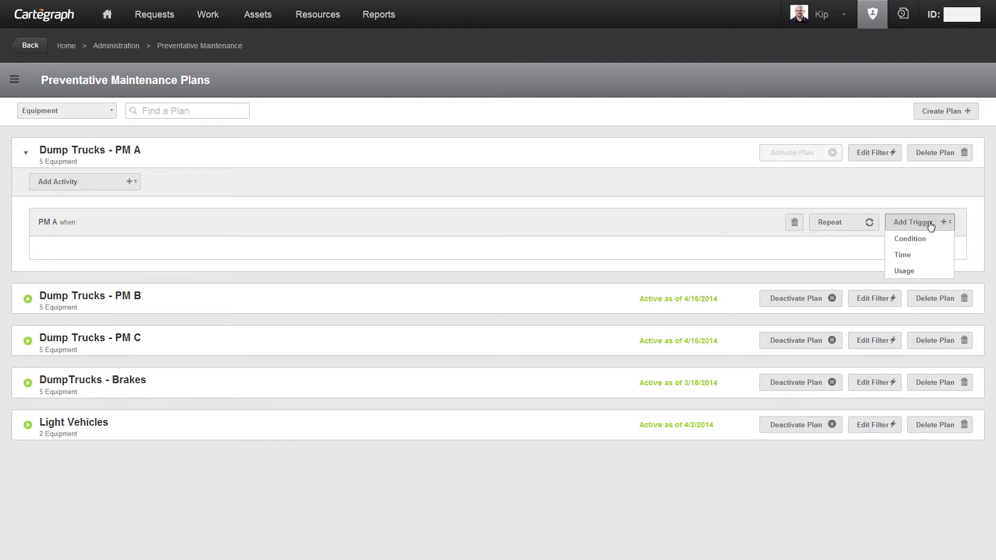
left_click(912, 261)
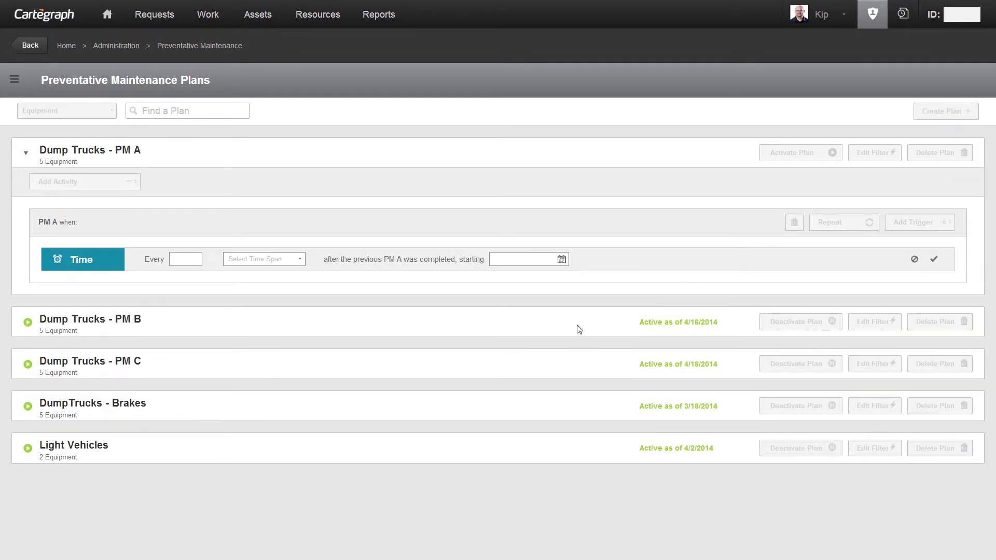
left_click(197, 260)
key("Tab")
type("month")
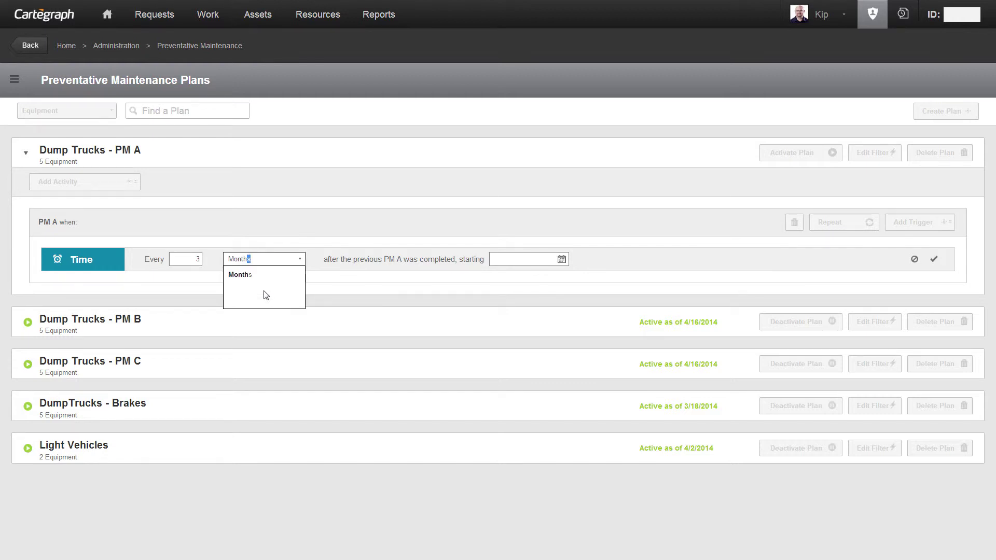
left_click(261, 276)
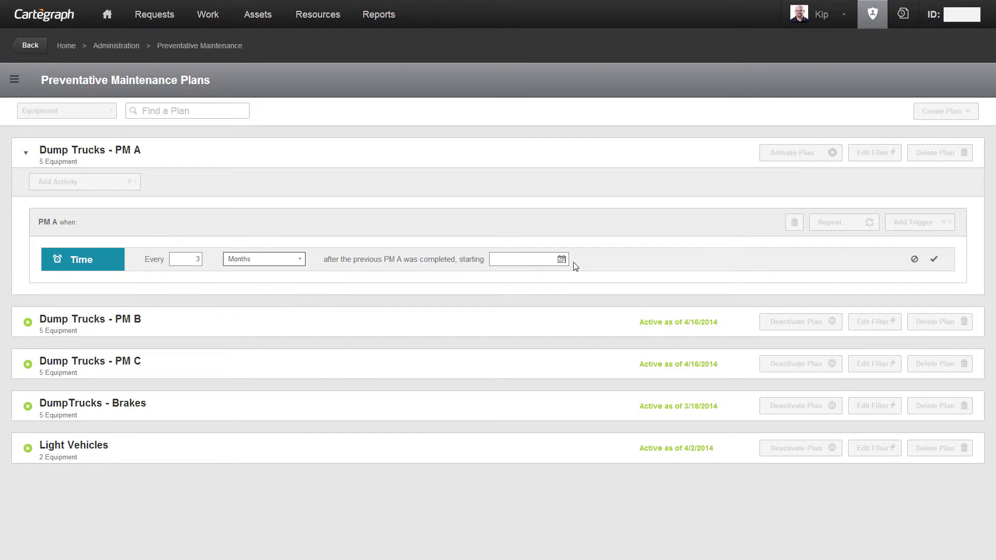
left_click(544, 257)
type("4/16/2014")
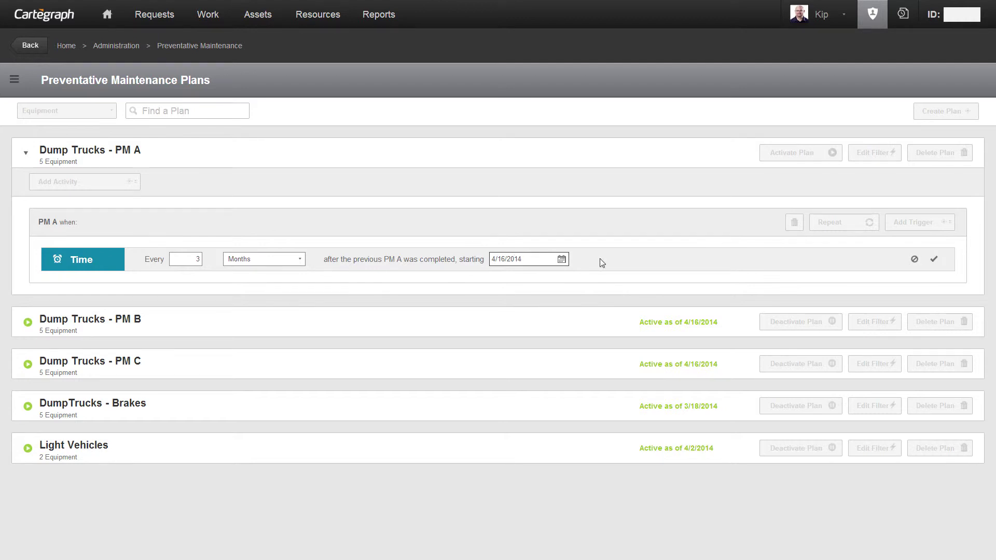
left_click(934, 259)
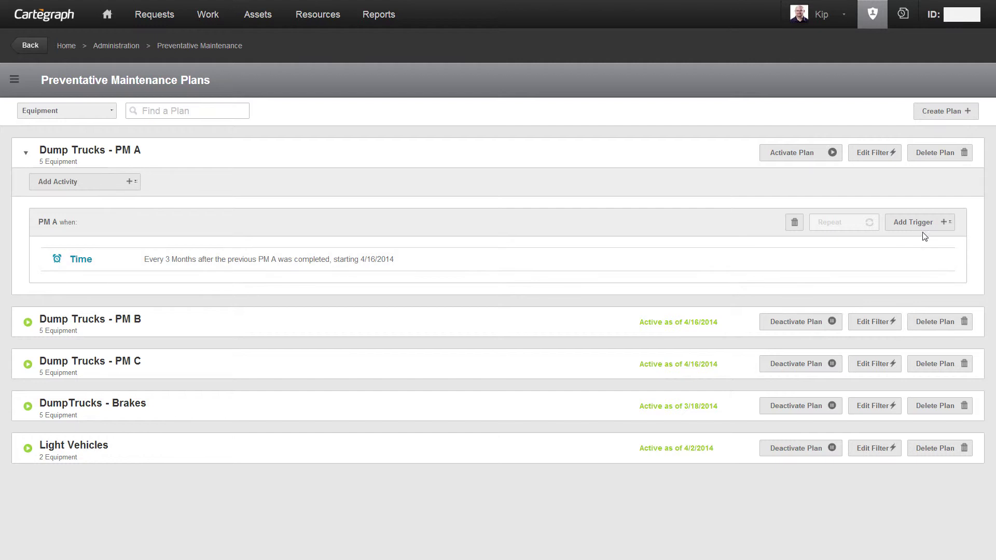
Give PM A a 3000-mile usage trigger, then activate the Dump Trucks - PM A plan.
left_click(924, 226)
left_click(918, 257)
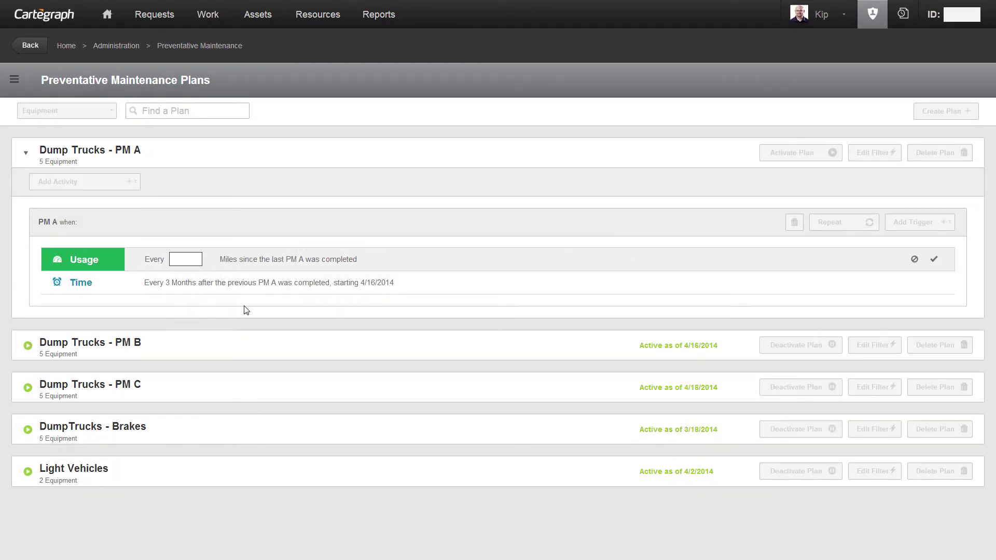
type("3000")
left_click(935, 258)
left_click(933, 259)
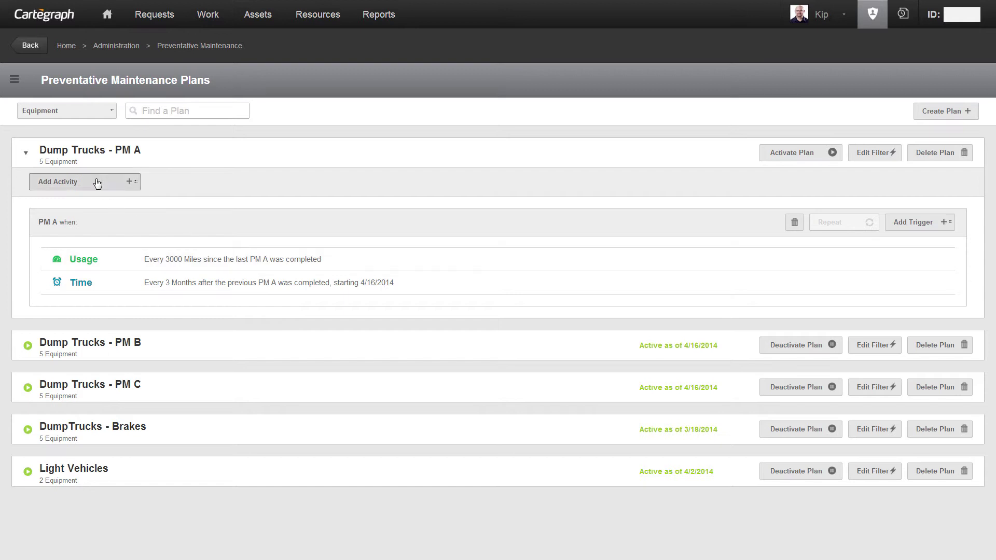
left_click(25, 153)
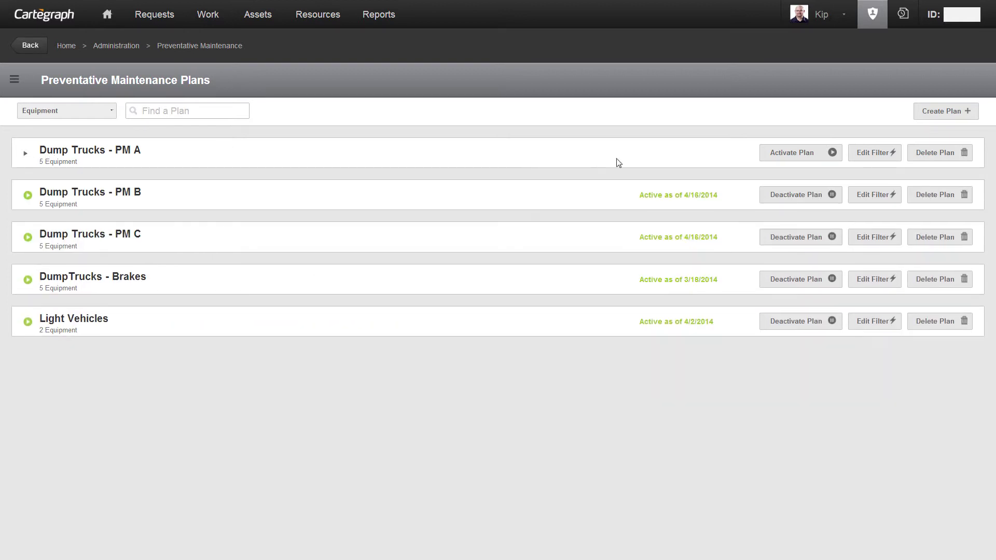
left_click(781, 156)
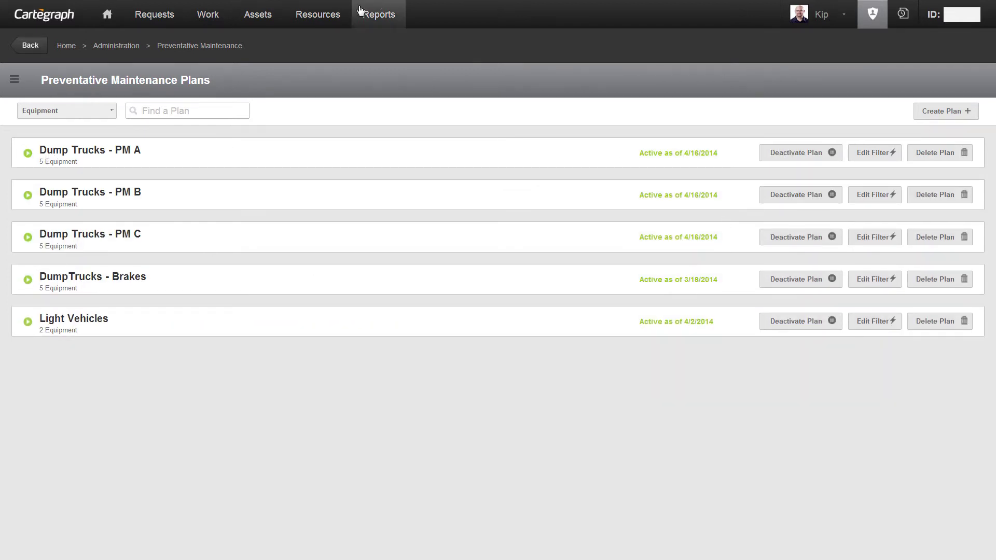
Reopen D1056's record with completed tasks shown and locate the projected PM A task for 4/19/2014.
left_click(319, 18)
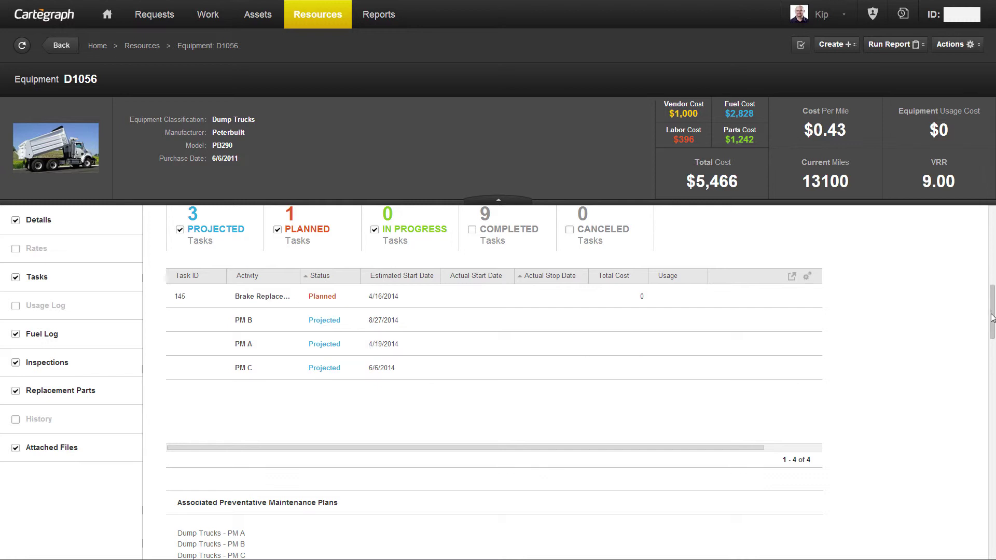
left_click_drag(992, 317, 992, 308)
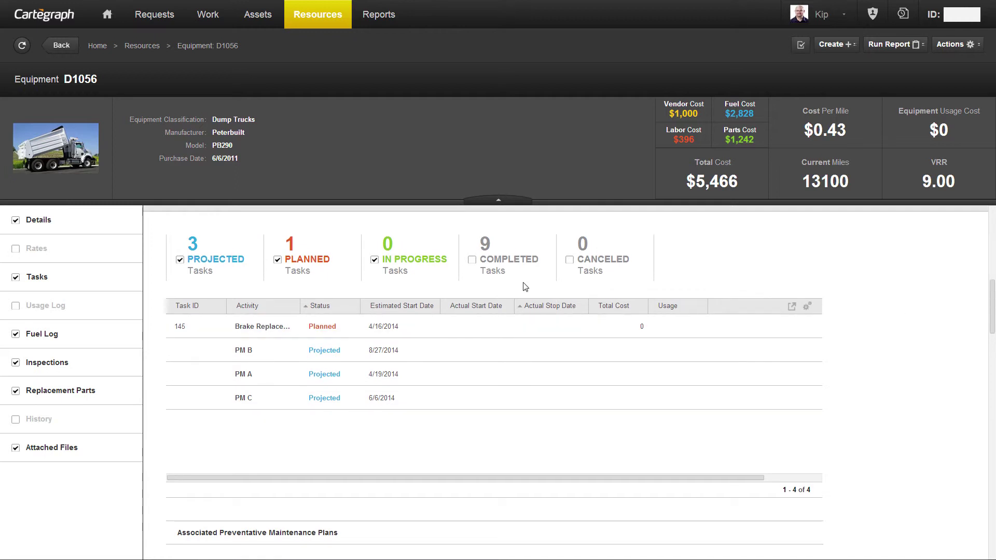
left_click(472, 261)
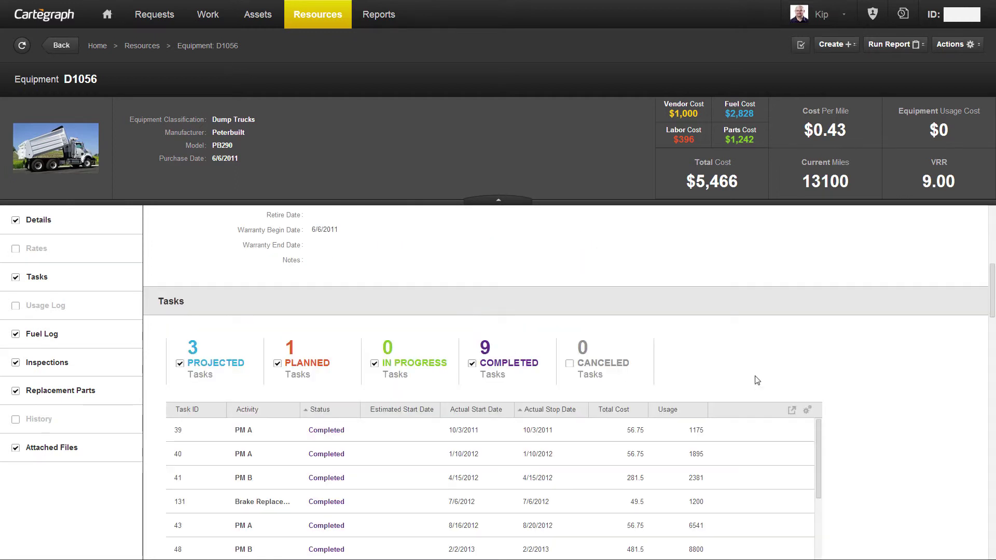
scroll(992, 294, "down", 3)
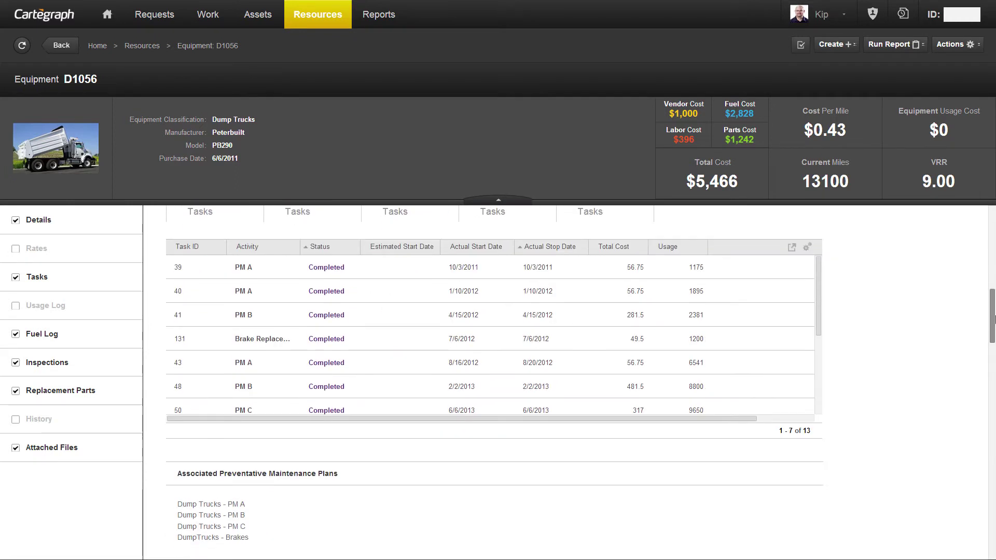
scroll(830, 314, "down", 1)
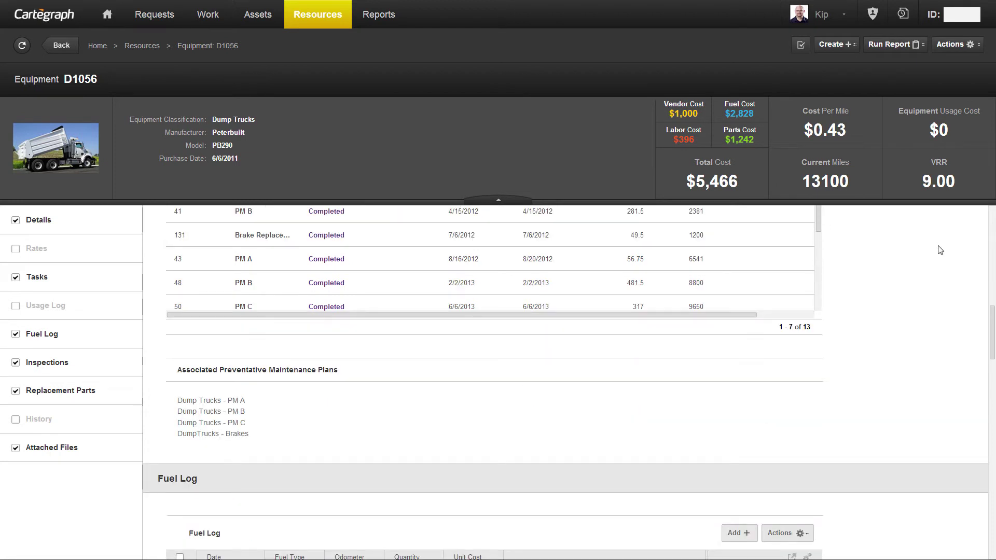
scroll(819, 232, "down", 3)
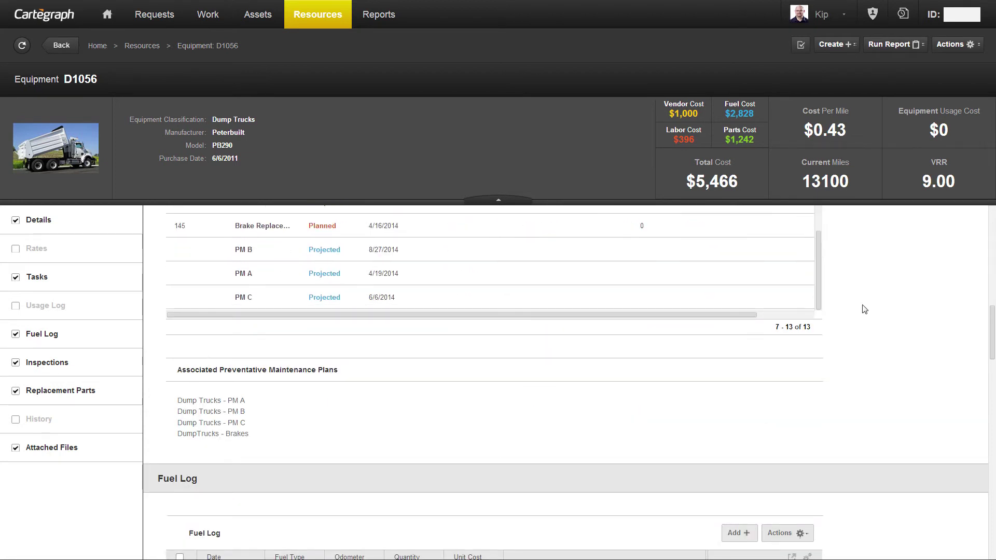
scroll(992, 322, "up", 1)
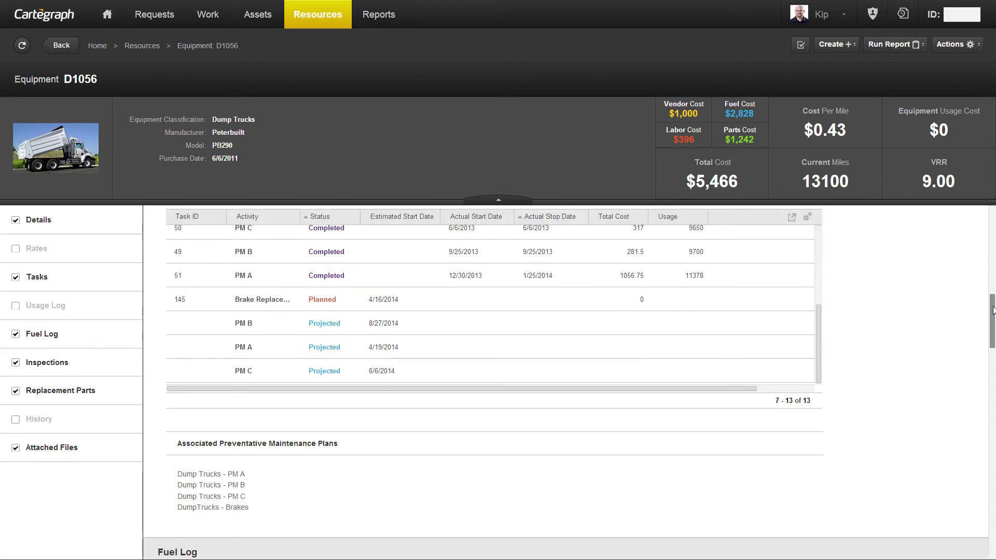